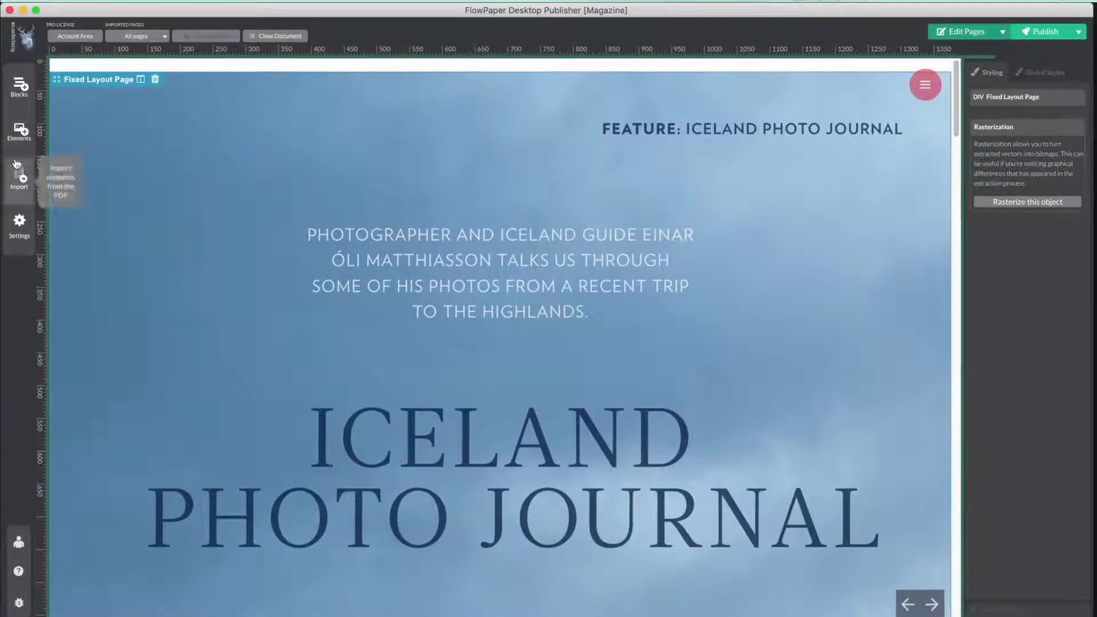
# - Show the Elements panel and narrow it to widen the page view
pyautogui.click(20, 132)
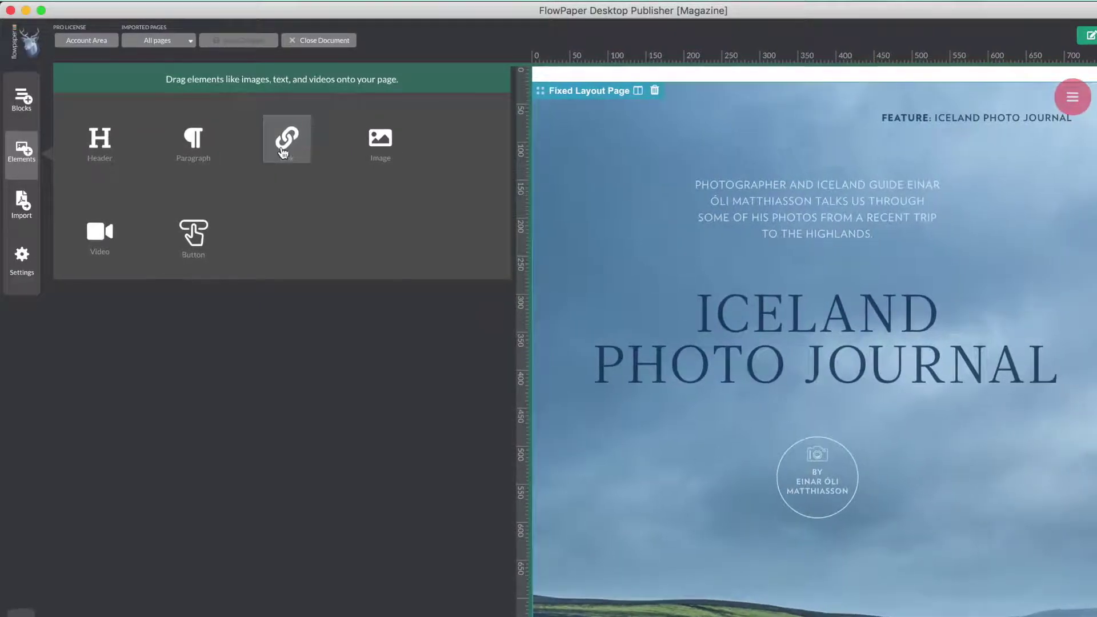
pyautogui.moveTo(535, 223); pyautogui.dragTo(338, 221)
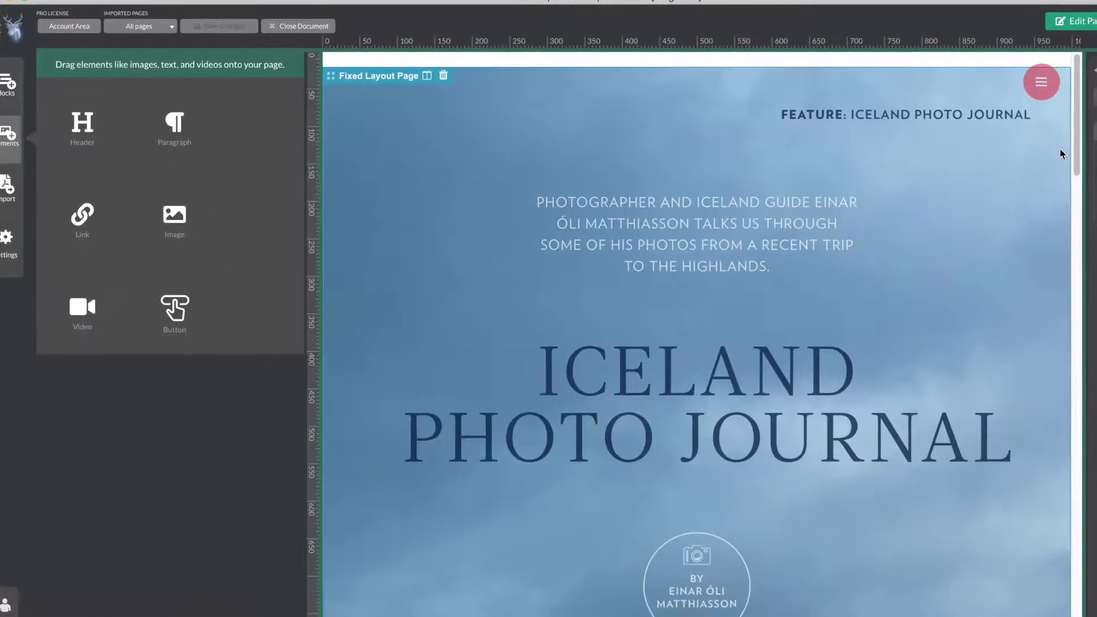
pyautogui.moveTo(1062, 153)
pyautogui.mouseDown()
pyautogui.moveTo(1029, 147)
pyautogui.moveTo(1029, 360)
pyautogui.moveTo(1000, 503)
pyautogui.moveTo(988, 499)
pyautogui.mouseUp()
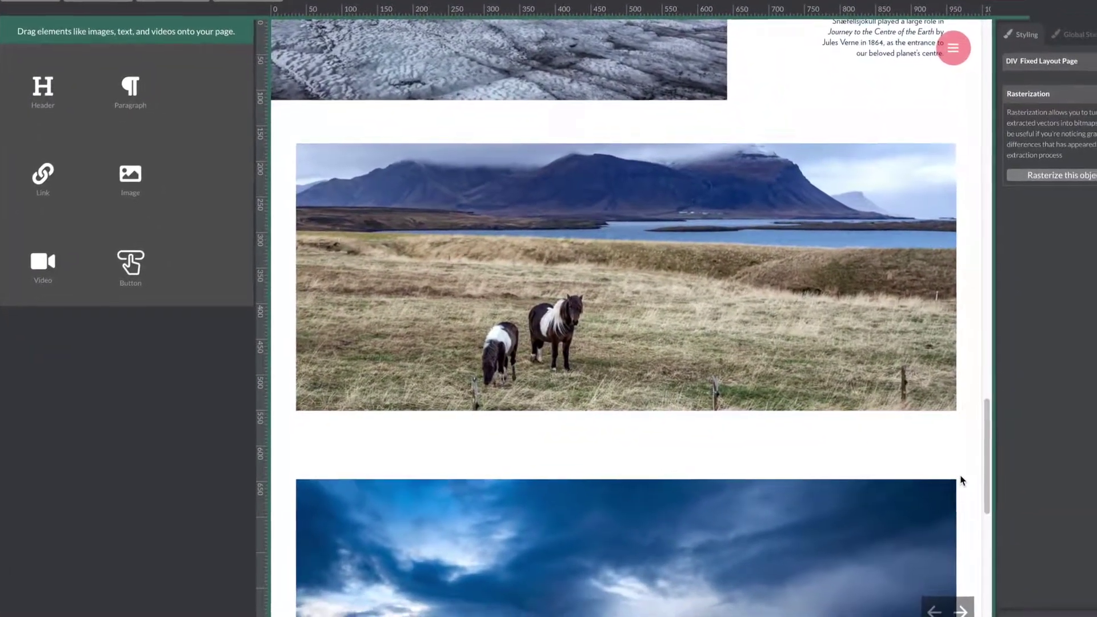
# - Select and delete the two-ponies photo from the journal page
pyautogui.click(741, 349)
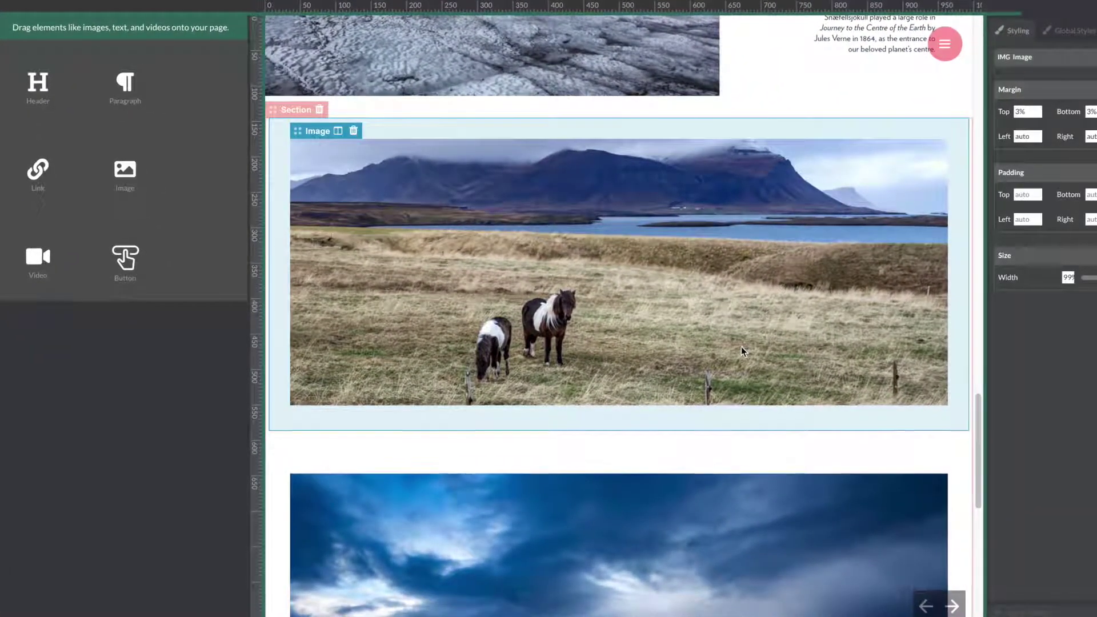
pyautogui.click(353, 130)
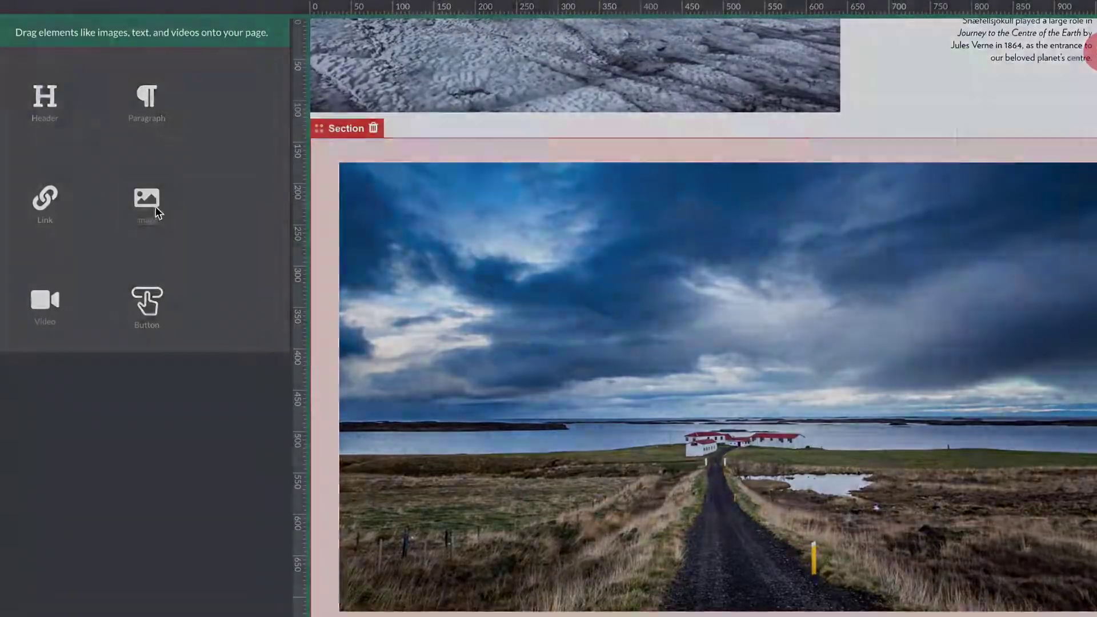
# - Insert a new Image element using New Magazine Image.jpg from disk
pyautogui.click(156, 211)
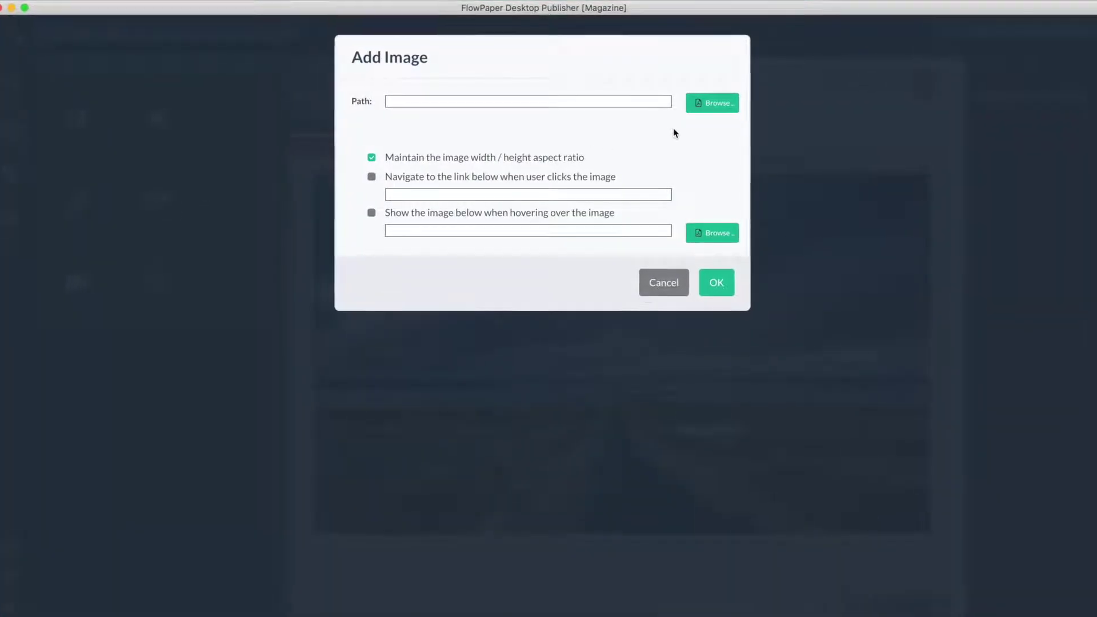
pyautogui.click(711, 107)
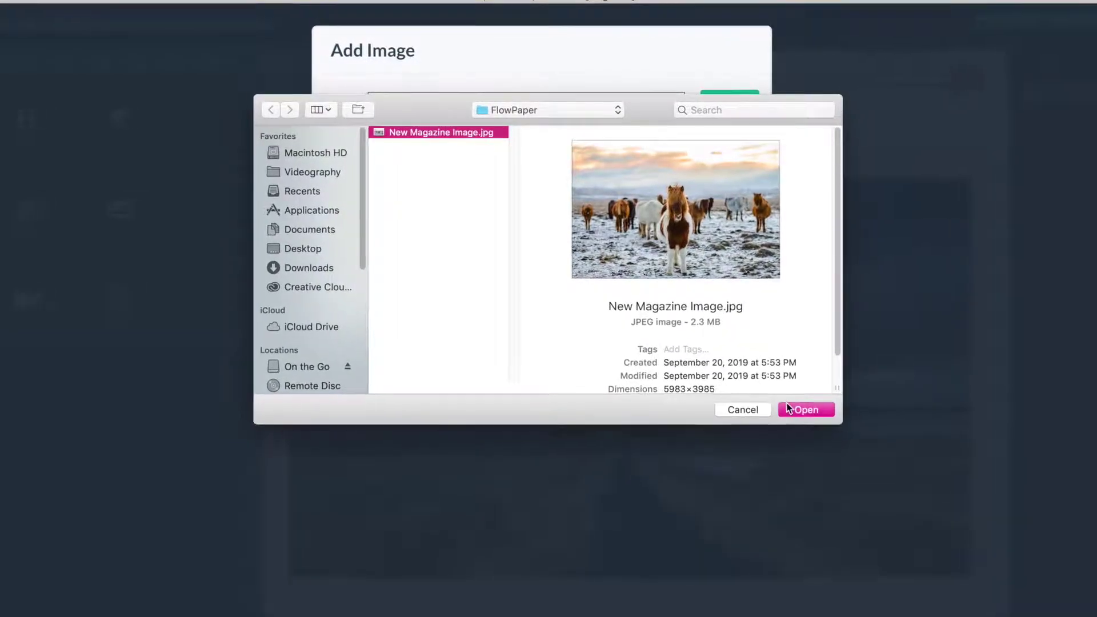
pyautogui.click(791, 416)
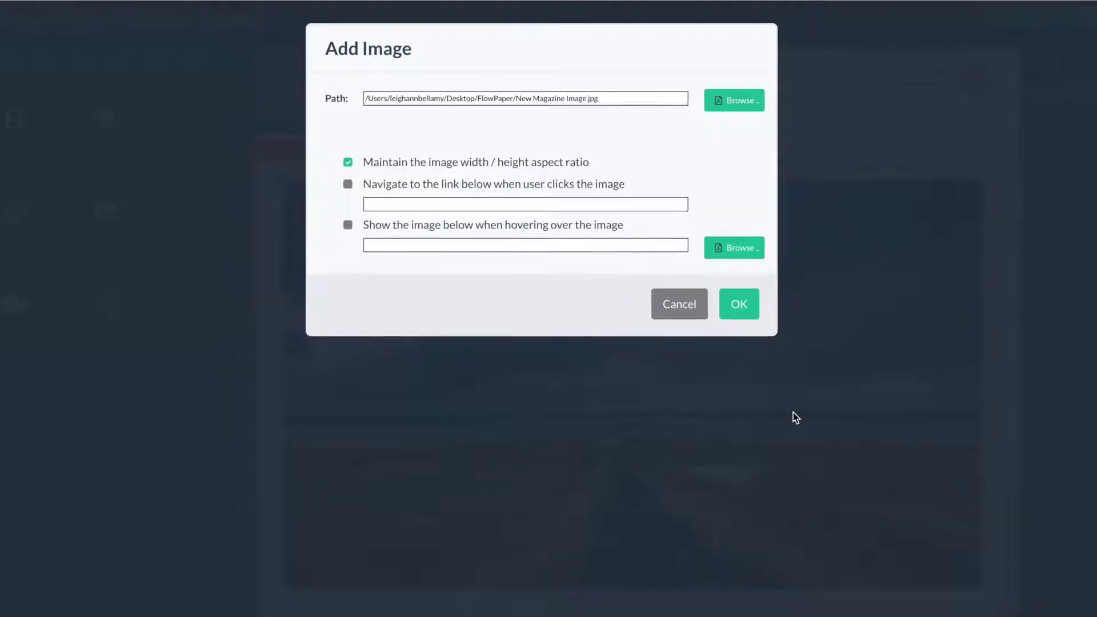
pyautogui.click(743, 309)
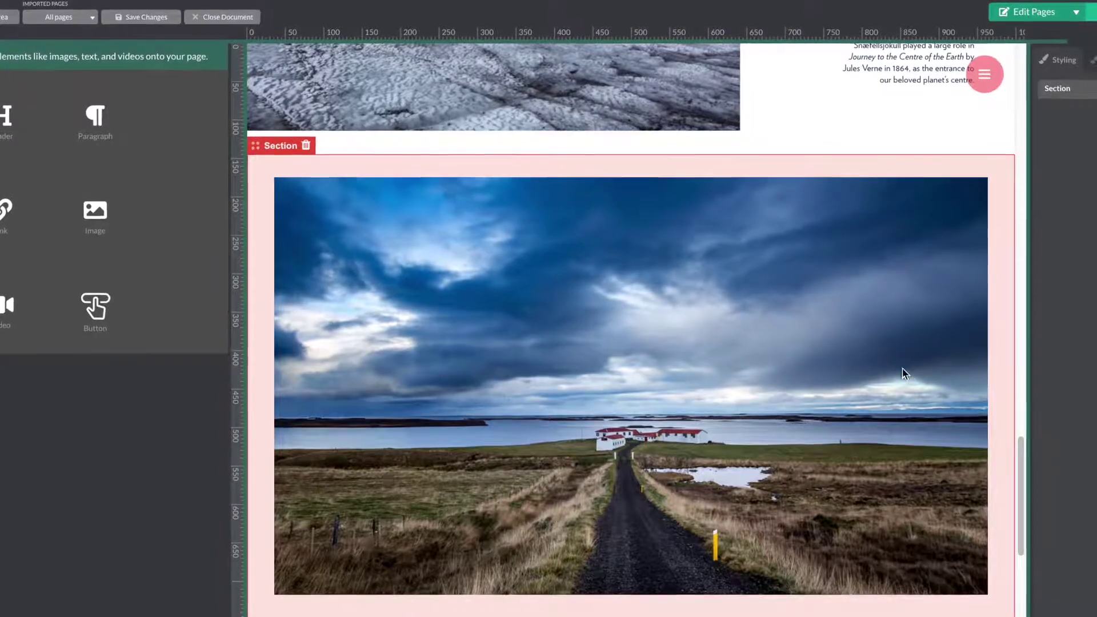
pyautogui.moveTo(1020, 459); pyautogui.dragTo(1014, 600)
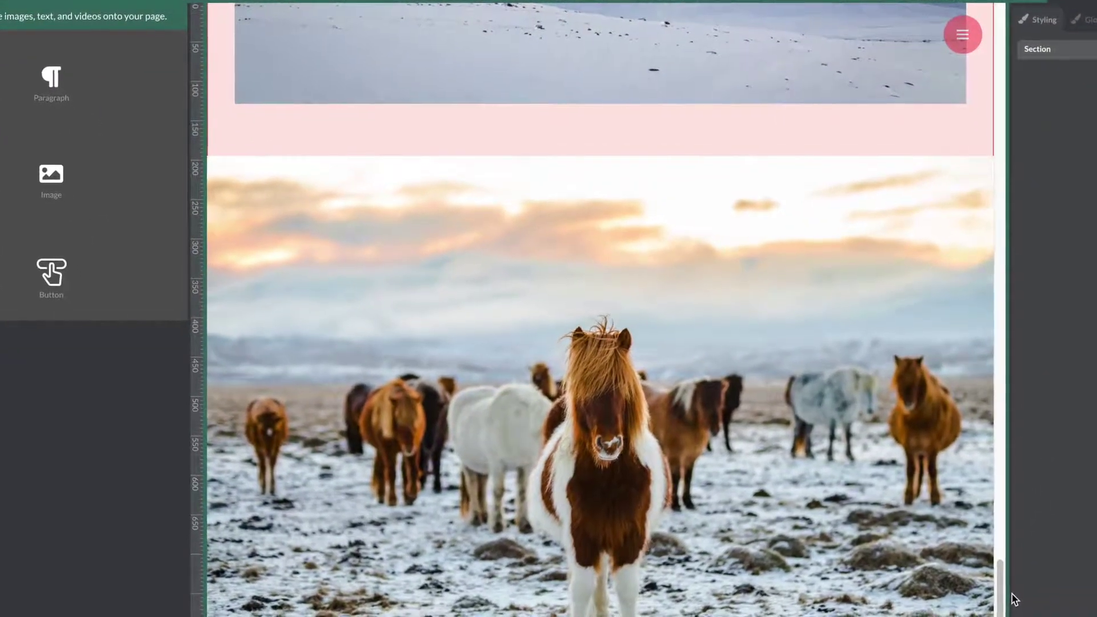
# - Move the snowy horses image below the glacier photo and publish as Cloud Hosted
pyautogui.click(294, 212)
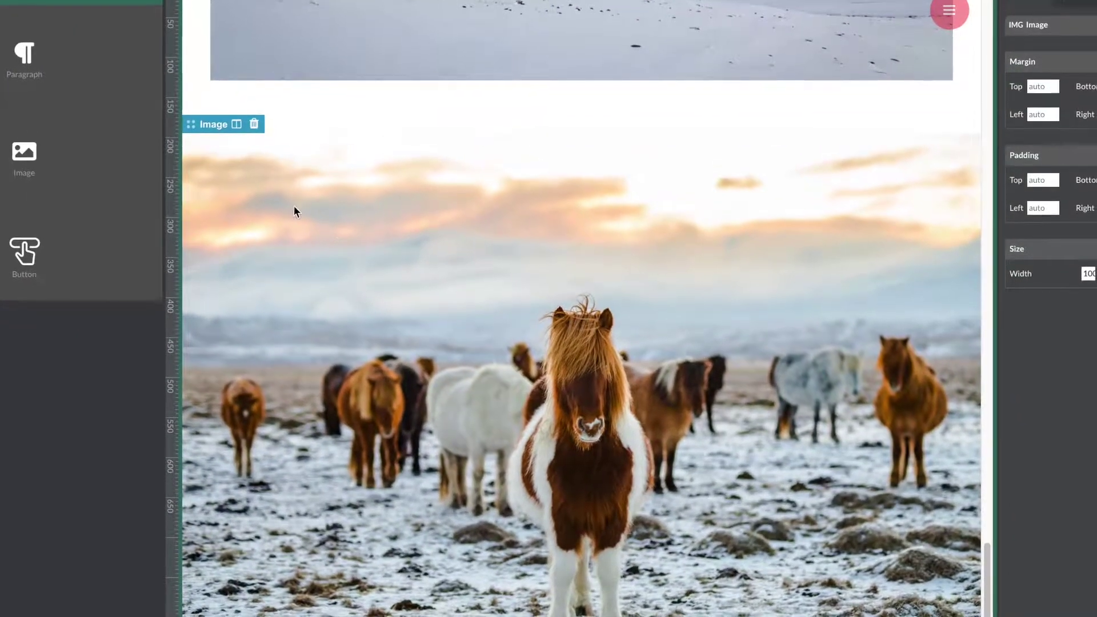
pyautogui.moveTo(199, 125)
pyautogui.mouseDown()
pyautogui.moveTo(185, 47)
pyautogui.moveTo(189, 93)
pyautogui.mouseUp()
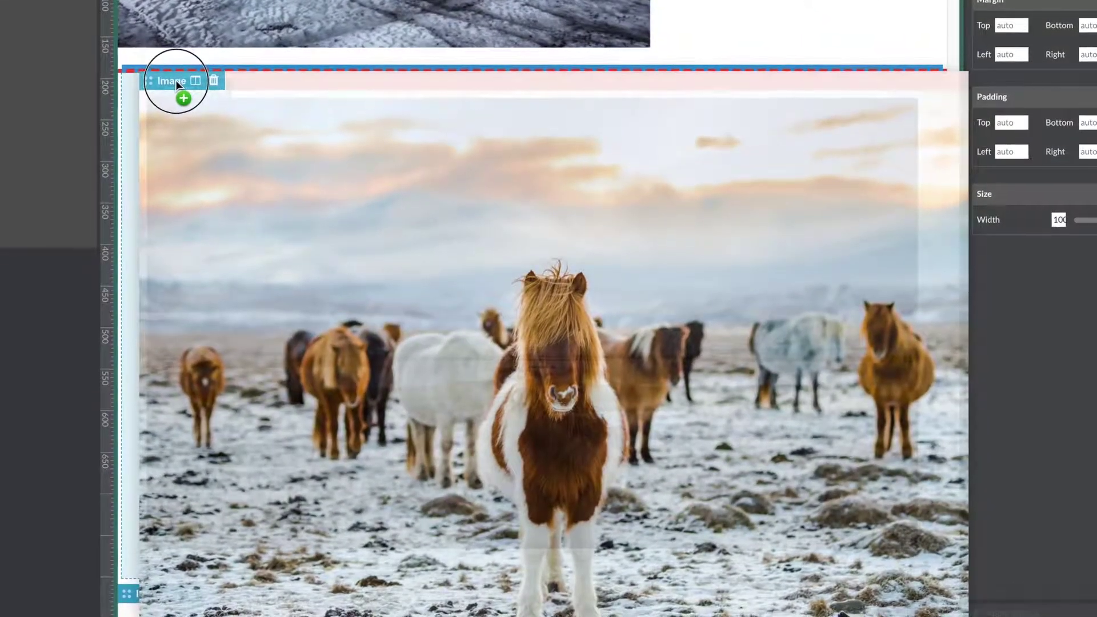
pyautogui.moveTo(176, 80); pyautogui.dragTo(176, 80)
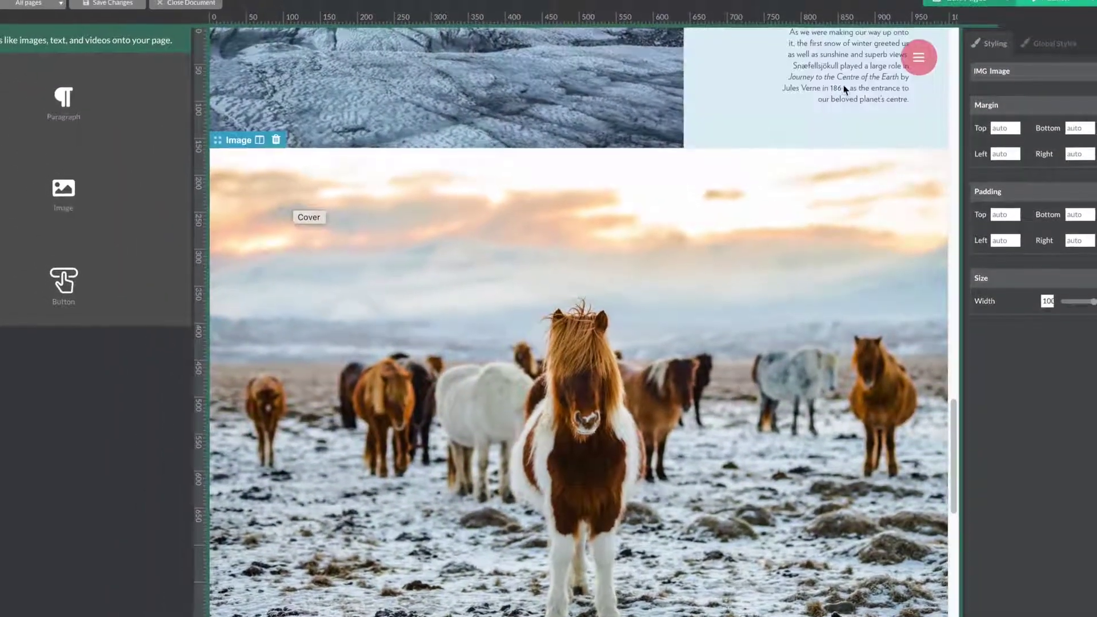
pyautogui.click(1047, 26)
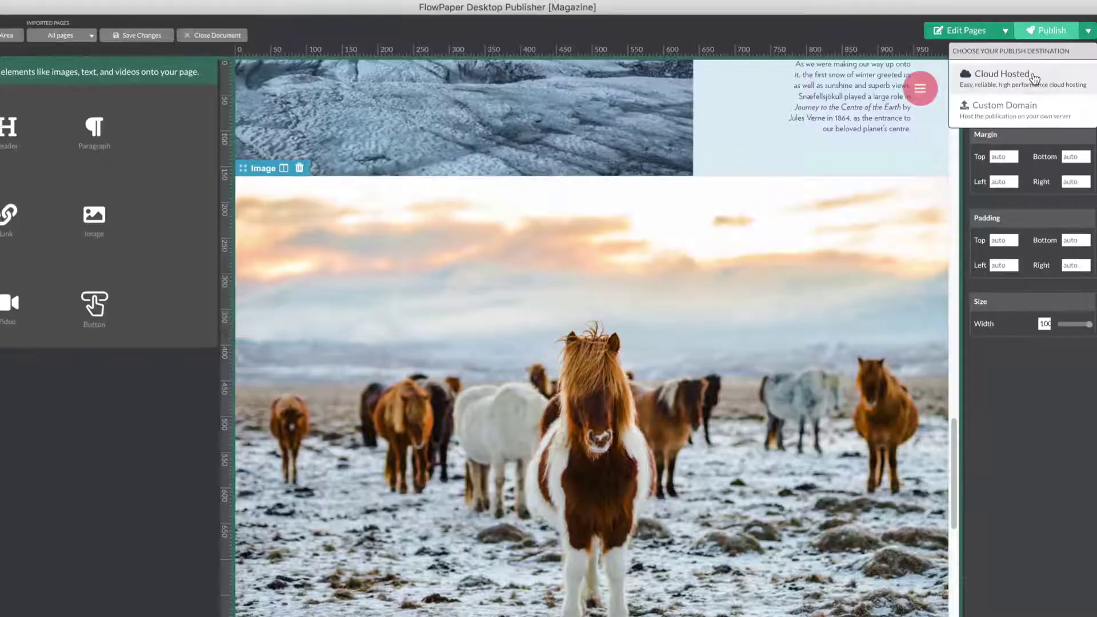
pyautogui.click(1033, 76)
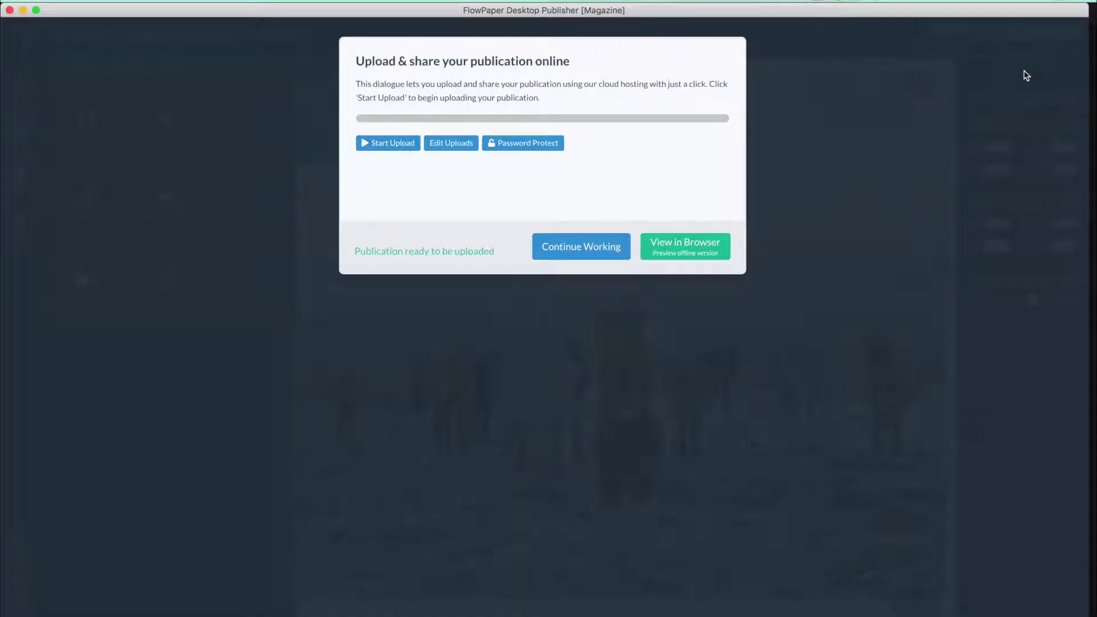
# - View the published magazine in Safari to check the snowy horses photo
pyautogui.click(693, 244)
pyautogui.moveTo(971, 68); pyautogui.dragTo(971, 463)
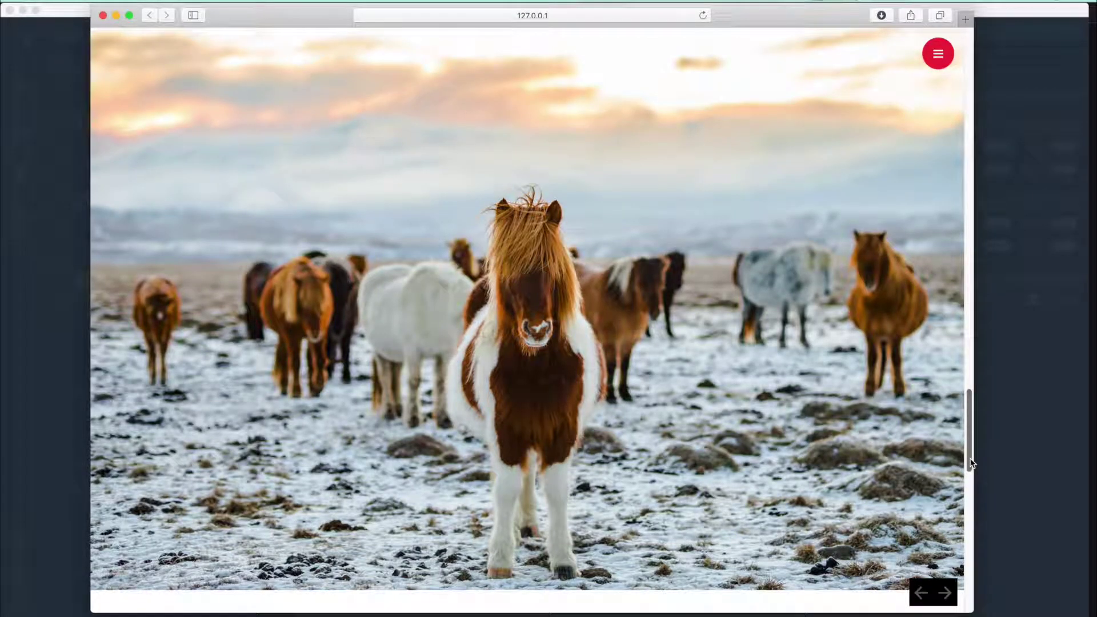